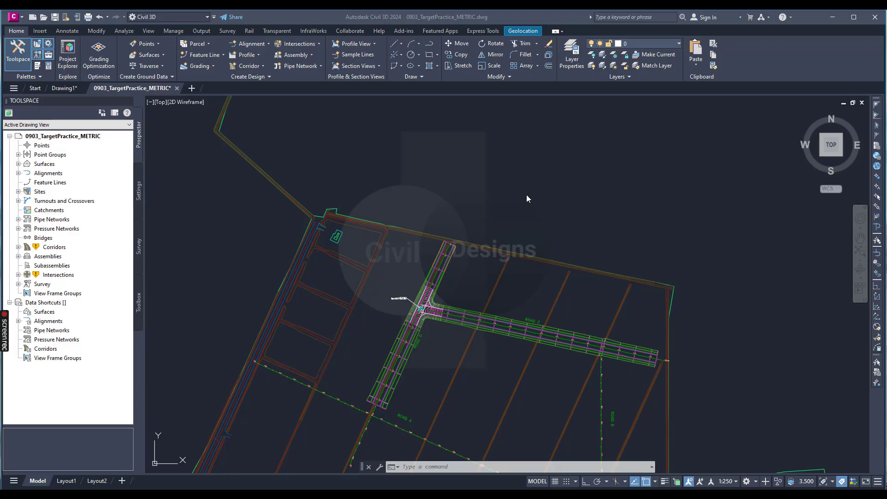
Step: Create an offset alignment from ROAD D with no left offsets, one right offset at 4.5 m, and the Offsets style
{"action": "scroll", "coordinate": [368, 410], "scroll_direction": "up", "scroll_amount": 3}
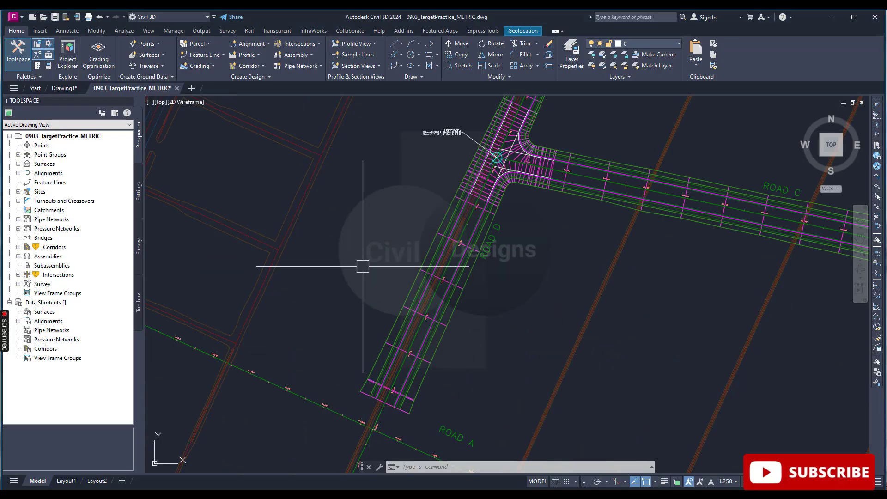
{"action": "mouse_move", "coordinate": [363, 266]}
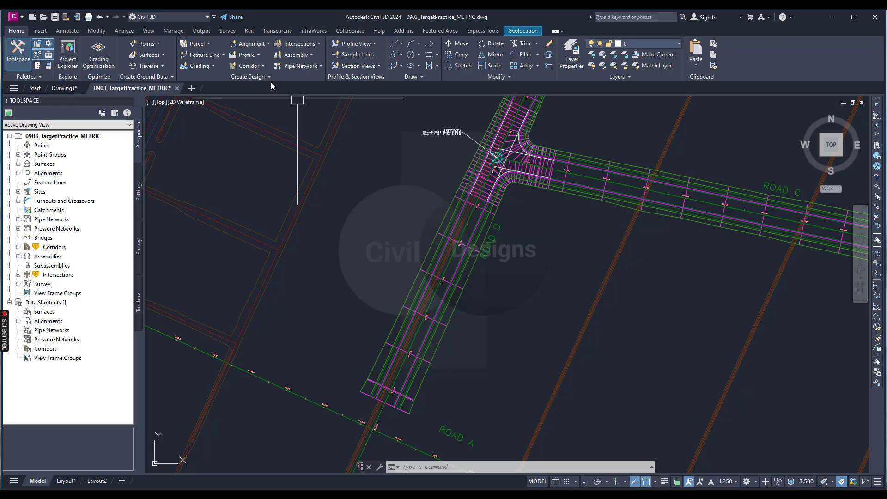
{"action": "left_click", "coordinate": [253, 45]}
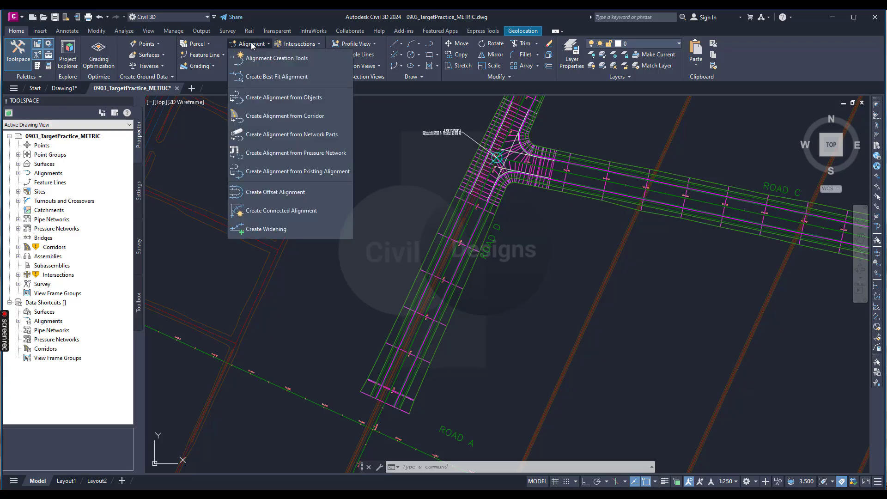
{"action": "left_click", "coordinate": [257, 194]}
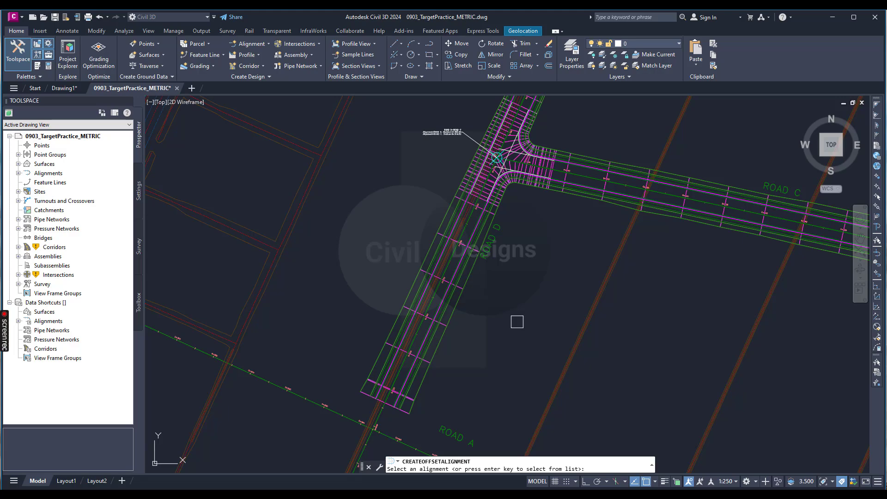
{"action": "key", "text": "Return"}
{"action": "left_click", "coordinate": [483, 182]}
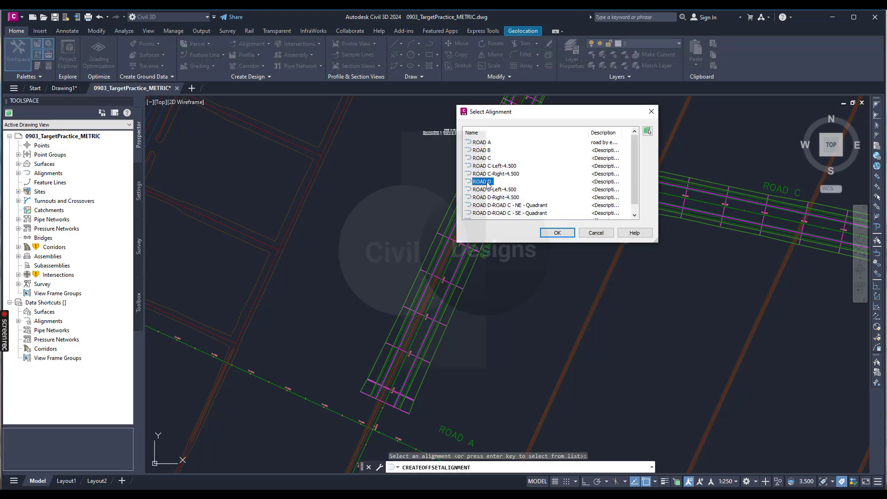
{"action": "left_click", "coordinate": [557, 232]}
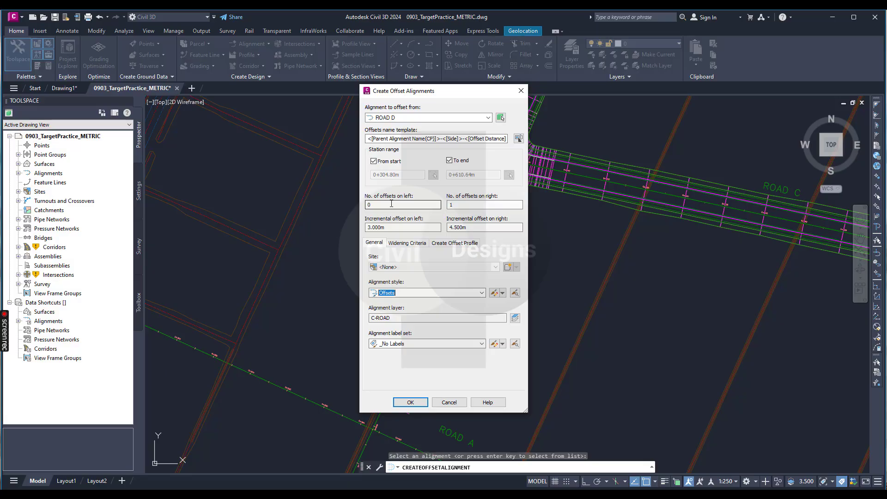
{"action": "left_click", "coordinate": [403, 293]}
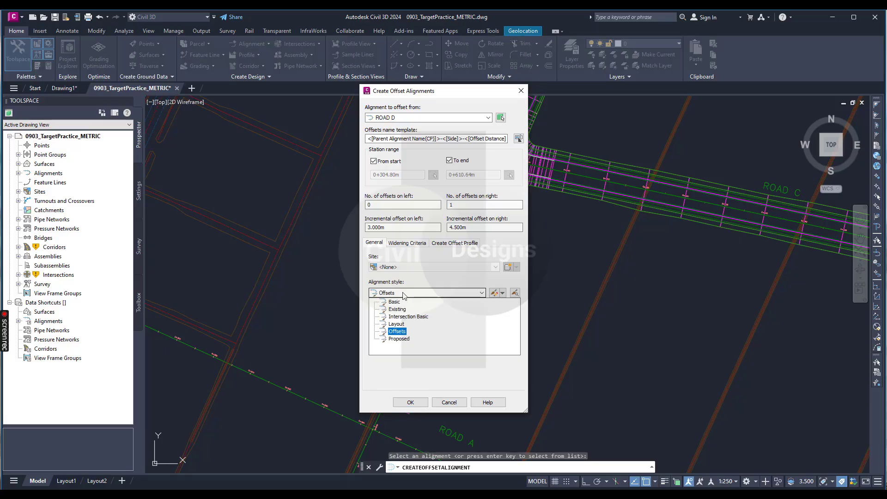
{"action": "left_click", "coordinate": [398, 331]}
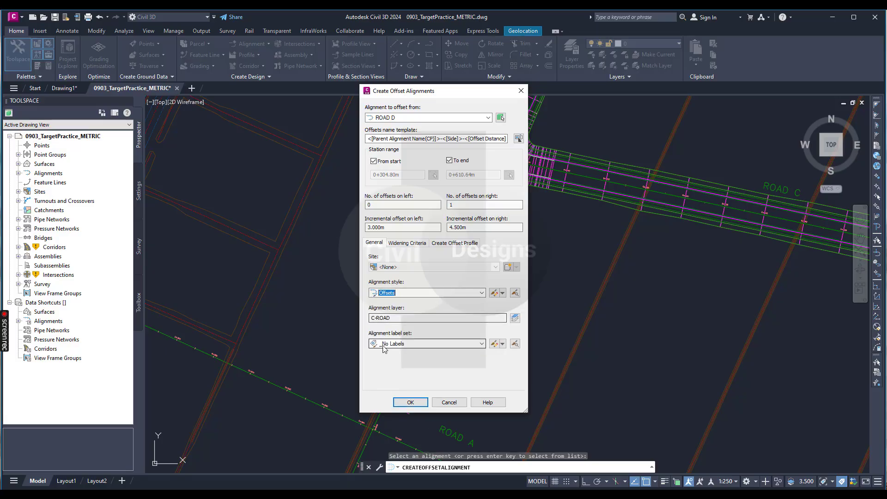
{"action": "left_click", "coordinate": [411, 402]}
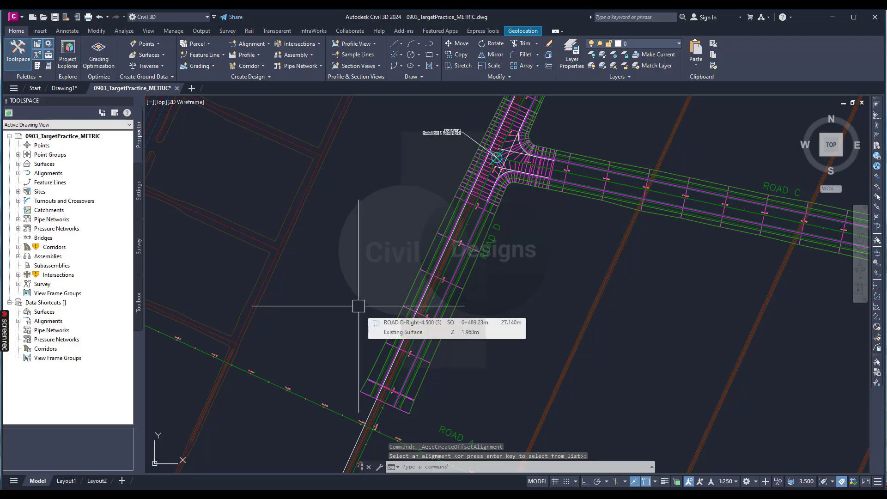
Step: Examine the new offset alignment where it runs along ROAD D and past the end of the corridor near ROAD A
{"action": "scroll", "coordinate": [365, 323], "scroll_direction": "down", "scroll_amount": 2}
{"action": "scroll", "coordinate": [370, 346], "scroll_direction": "up", "scroll_amount": 4}
{"action": "scroll", "coordinate": [381, 314], "scroll_direction": "up", "scroll_amount": 4}
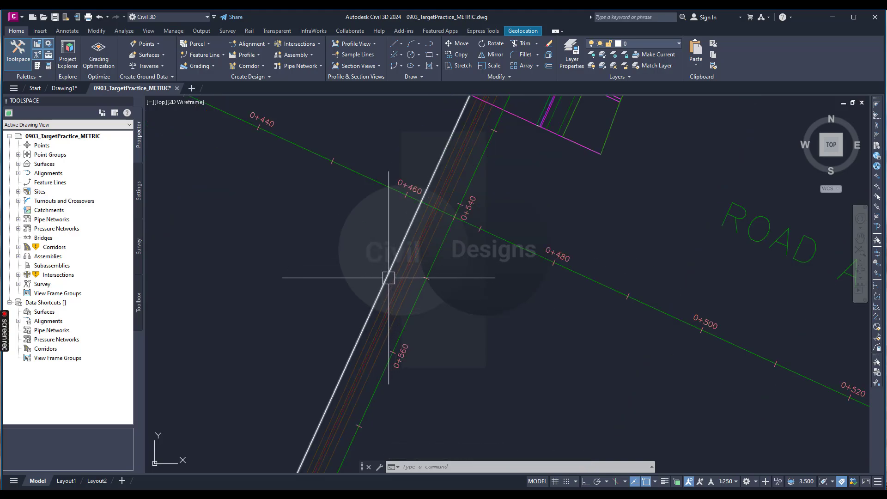
{"action": "mouse_move", "coordinate": [388, 277]}
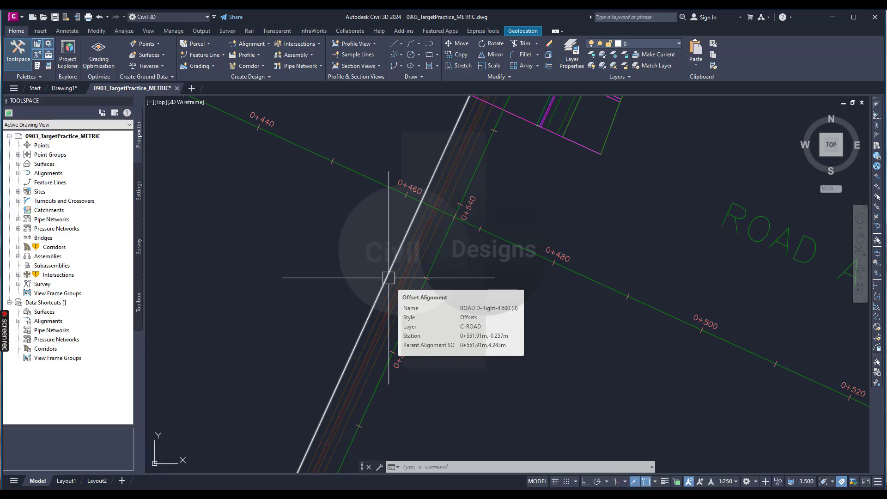
{"action": "scroll", "coordinate": [406, 222], "scroll_direction": "up", "scroll_amount": 5}
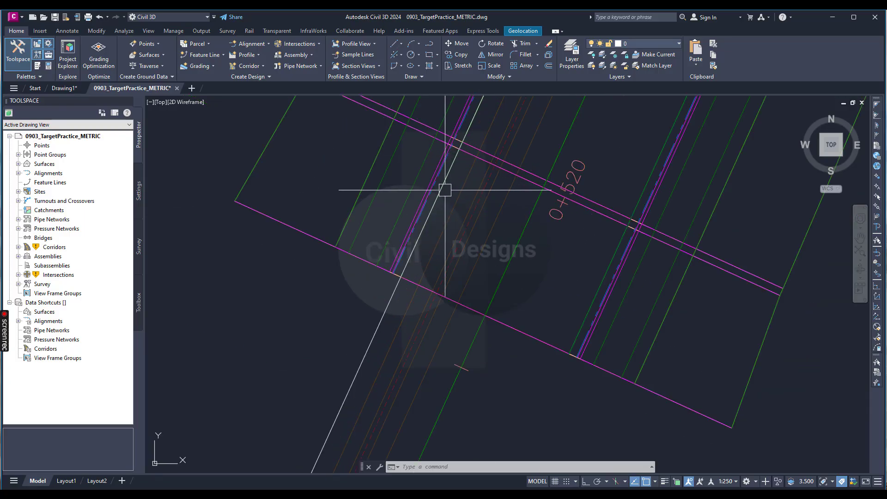
{"action": "scroll", "coordinate": [381, 257], "scroll_direction": "down", "scroll_amount": 3}
{"action": "scroll", "coordinate": [352, 277], "scroll_direction": "up", "scroll_amount": 2}
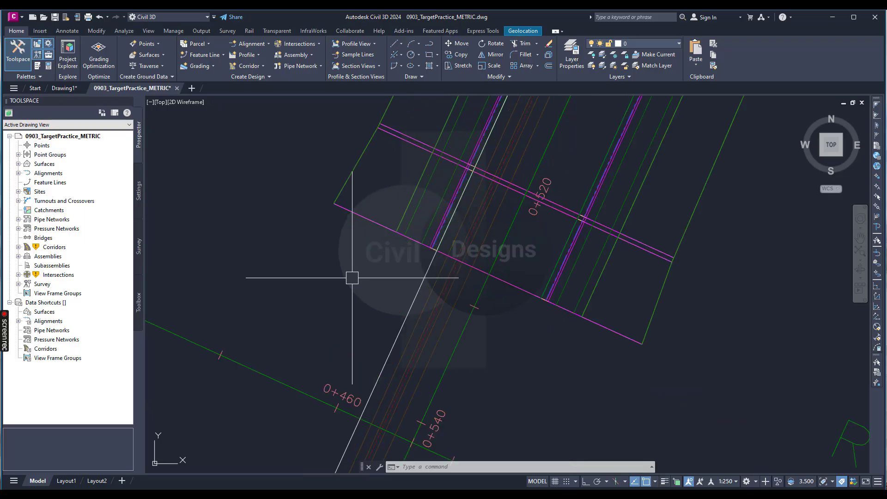
{"action": "mouse_move", "coordinate": [352, 278]}
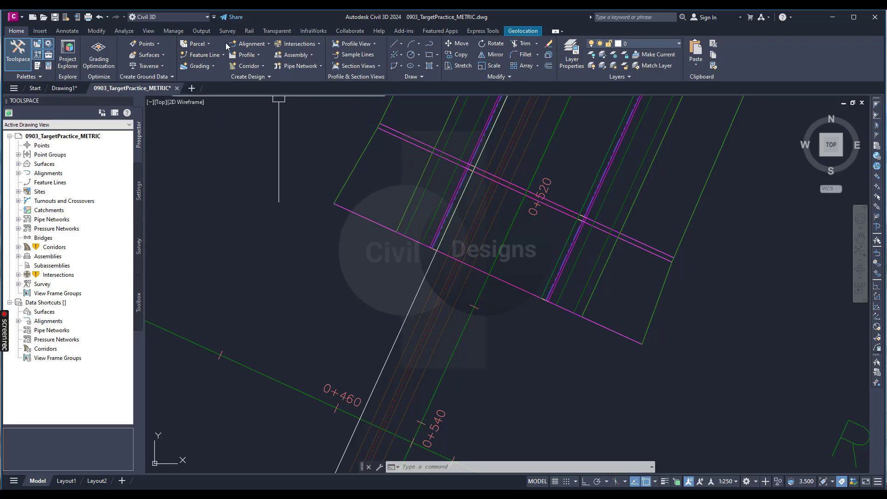
Step: Start a widening on ROAD D's new right offset alignment, without creating the widened portion as a new alignment
{"action": "left_click", "coordinate": [250, 43]}
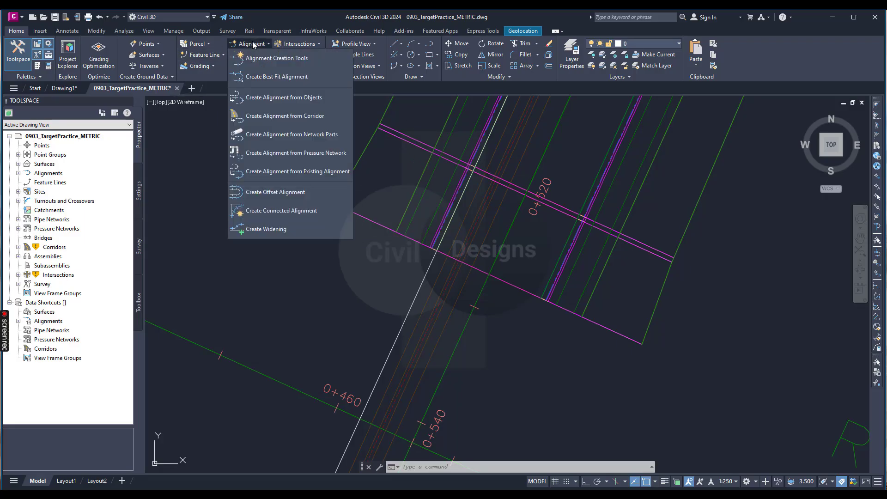
{"action": "left_click", "coordinate": [281, 229]}
{"action": "scroll", "coordinate": [307, 355], "scroll_direction": "down", "scroll_amount": 3}
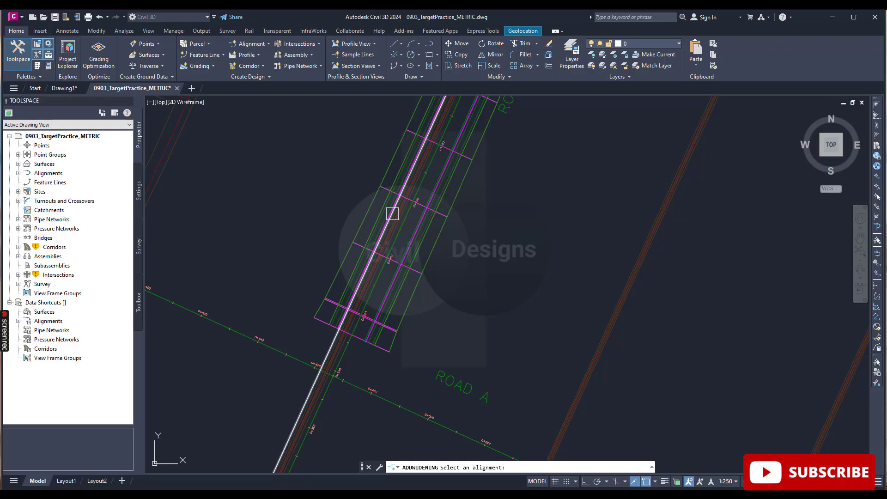
{"action": "scroll", "coordinate": [392, 214], "scroll_direction": "up", "scroll_amount": 2}
{"action": "scroll", "coordinate": [340, 305], "scroll_direction": "down", "scroll_amount": 1}
{"action": "scroll", "coordinate": [339, 305], "scroll_direction": "down", "scroll_amount": 3}
{"action": "scroll", "coordinate": [352, 284], "scroll_direction": "up", "scroll_amount": 6}
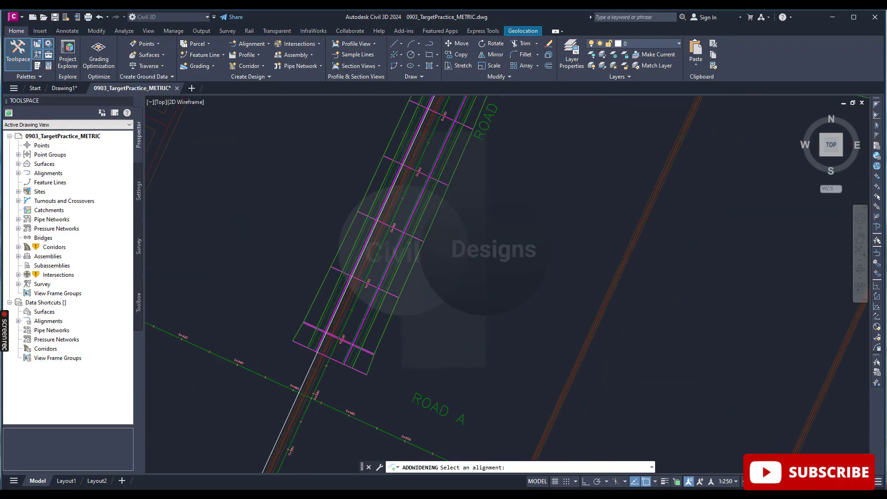
{"action": "scroll", "coordinate": [341, 296], "scroll_direction": "down", "scroll_amount": 3}
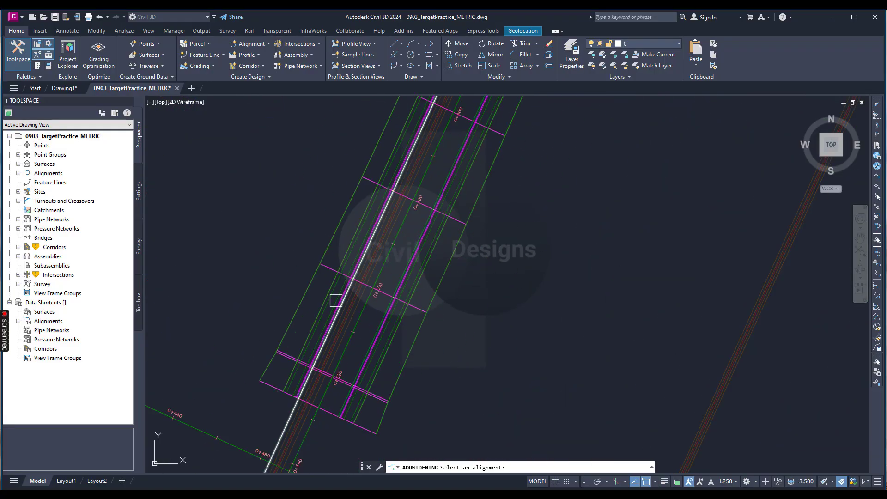
{"action": "scroll", "coordinate": [340, 293], "scroll_direction": "up", "scroll_amount": 2}
{"action": "scroll", "coordinate": [370, 263], "scroll_direction": "down", "scroll_amount": 2}
{"action": "scroll", "coordinate": [370, 261], "scroll_direction": "down", "scroll_amount": 2}
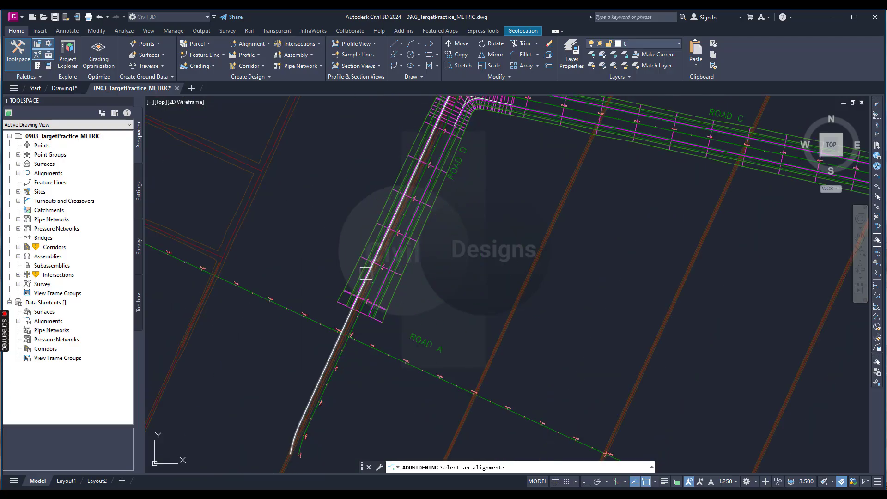
{"action": "scroll", "coordinate": [365, 273], "scroll_direction": "up", "scroll_amount": 4}
{"action": "scroll", "coordinate": [366, 271], "scroll_direction": "up", "scroll_amount": 3}
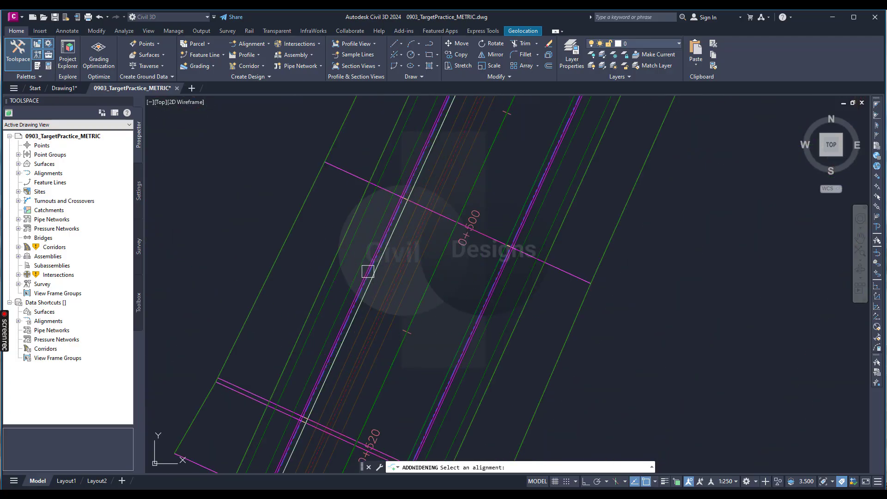
{"action": "scroll", "coordinate": [369, 275], "scroll_direction": "down", "scroll_amount": 1}
{"action": "scroll", "coordinate": [371, 276], "scroll_direction": "down", "scroll_amount": 3}
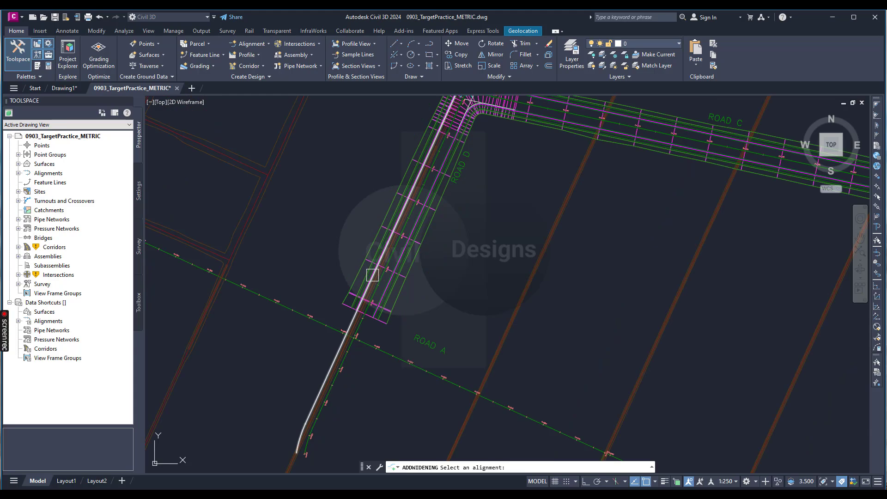
{"action": "scroll", "coordinate": [372, 276], "scroll_direction": "up", "scroll_amount": 3}
{"action": "scroll", "coordinate": [320, 257], "scroll_direction": "down", "scroll_amount": 4}
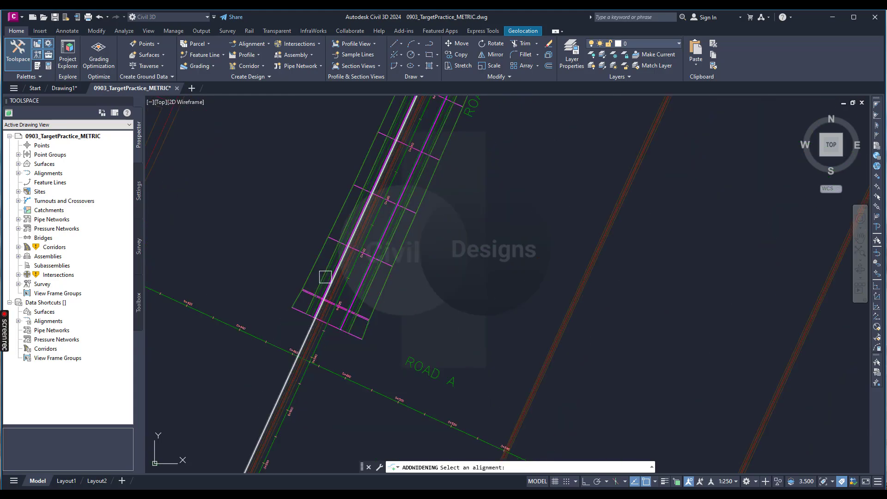
{"action": "scroll", "coordinate": [325, 276], "scroll_direction": "up", "scroll_amount": 4}
{"action": "scroll", "coordinate": [347, 273], "scroll_direction": "down", "scroll_amount": 4}
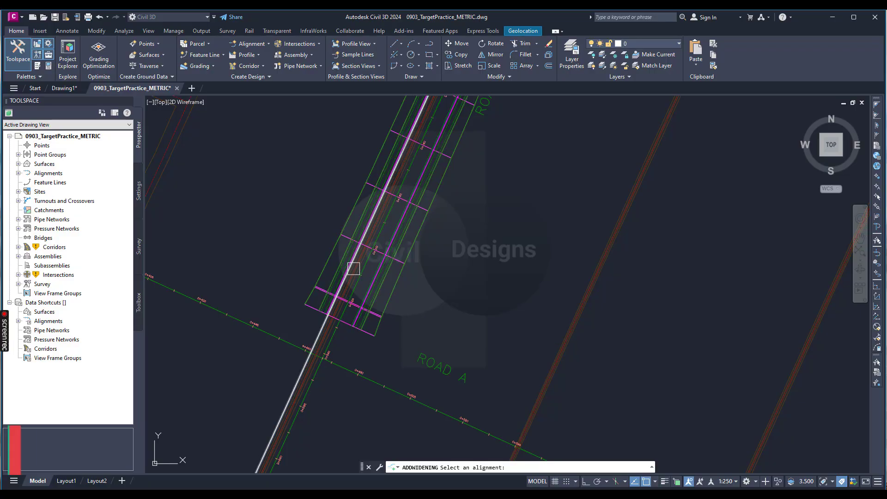
{"action": "scroll", "coordinate": [354, 269], "scroll_direction": "up", "scroll_amount": 2}
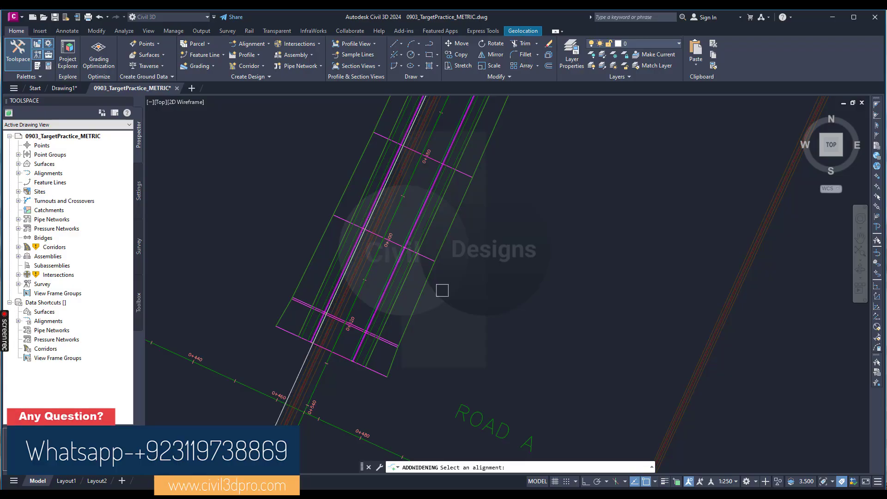
{"action": "scroll", "coordinate": [442, 291], "scroll_direction": "down", "scroll_amount": 4}
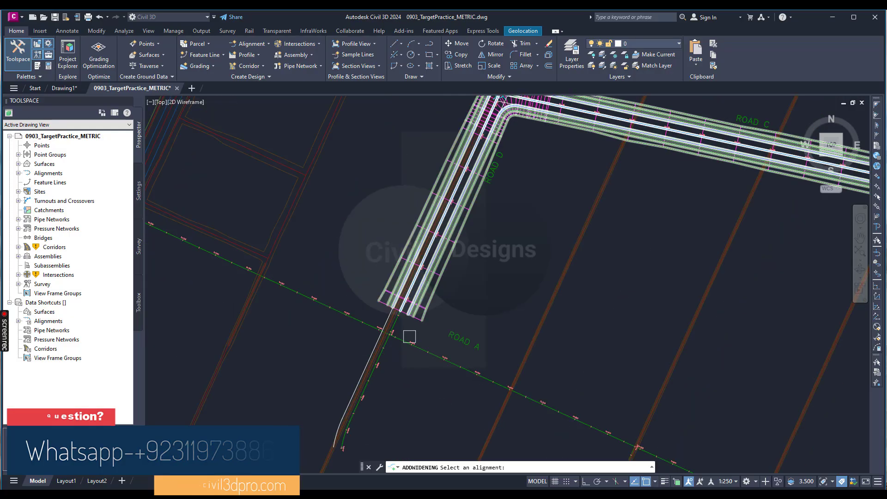
{"action": "scroll", "coordinate": [390, 318], "scroll_direction": "up", "scroll_amount": 6}
{"action": "left_click", "coordinate": [387, 295]}
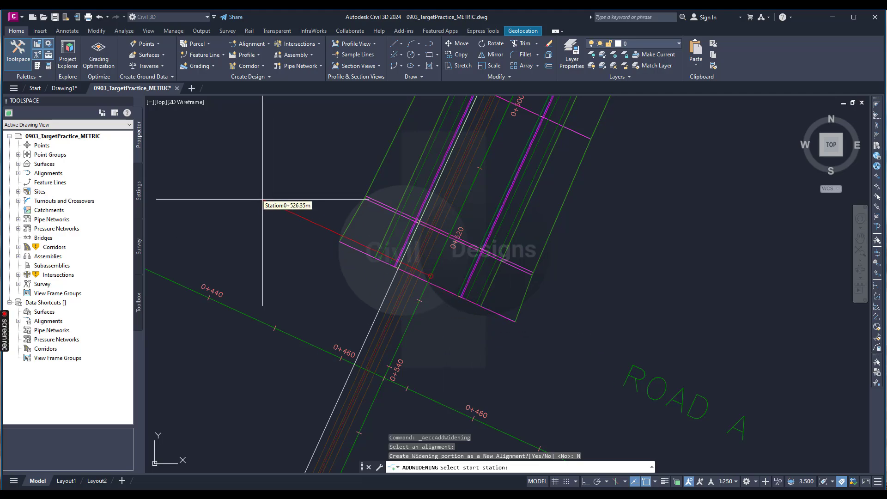
Step: Widen the offset alignment from station 502 to station 527 with a 9 m offset, and dismiss its parameters
{"action": "type", "text": "02"}
{"action": "key", "text": "Return"}
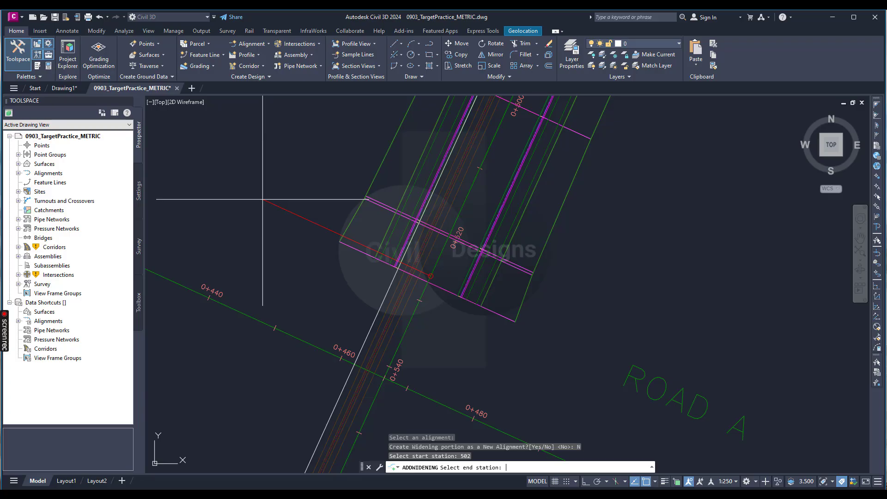
{"action": "type", "text": "527"}
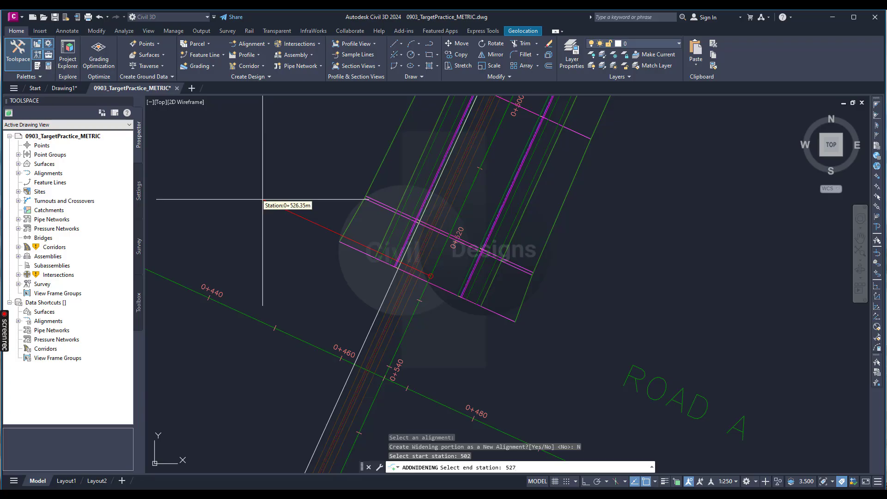
{"action": "key", "text": "Return"}
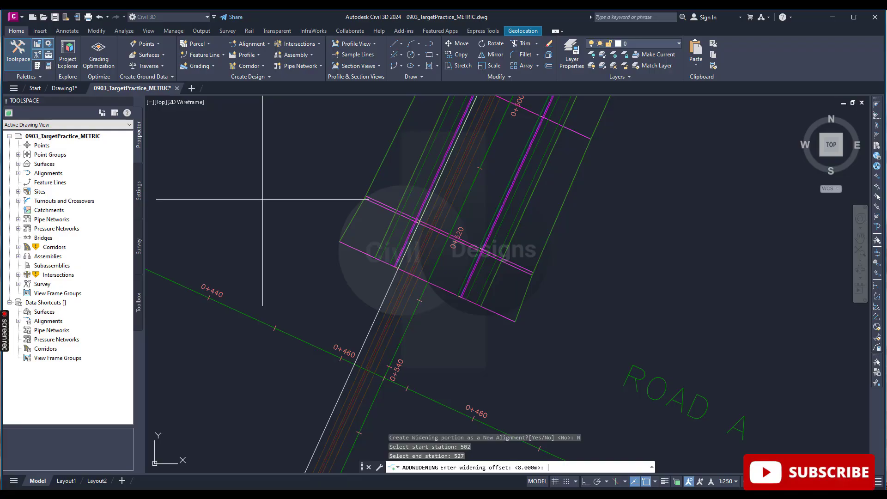
{"action": "type", "text": "9"}
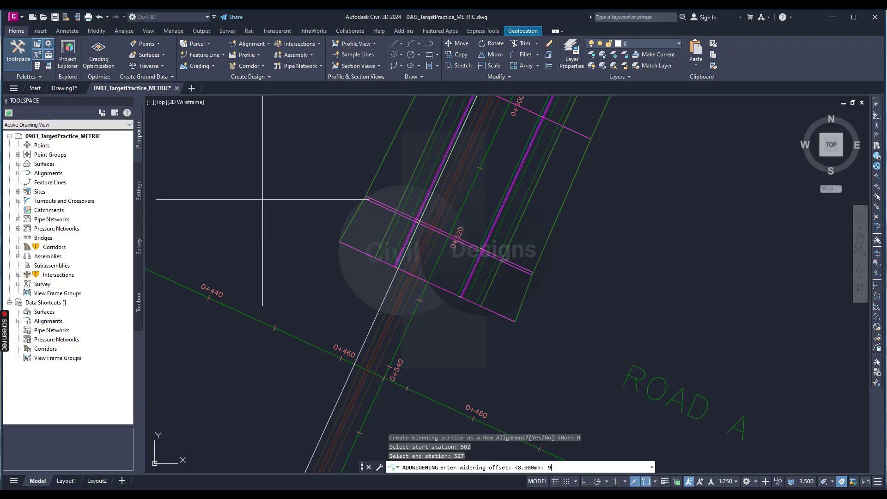
{"action": "key", "text": "Return"}
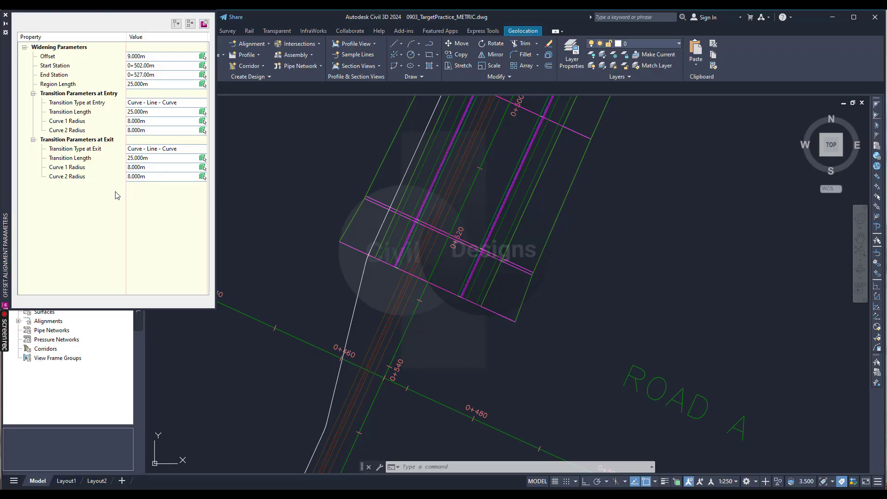
{"action": "left_click", "coordinate": [5, 16]}
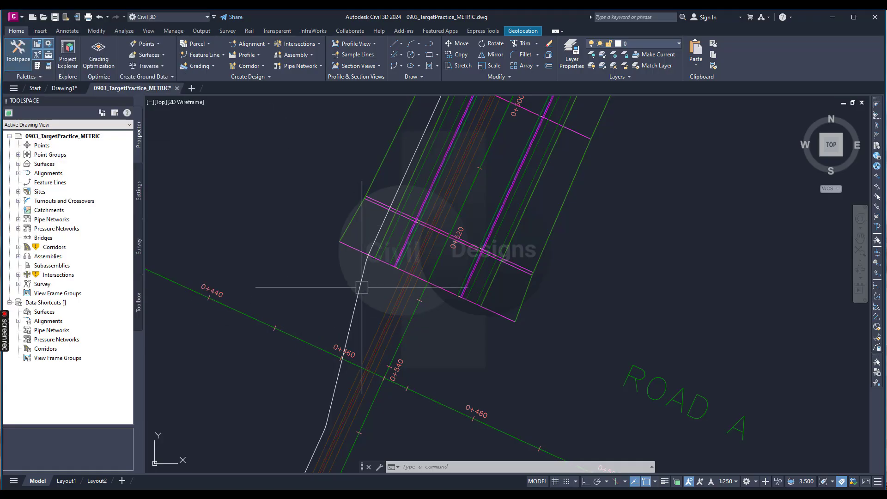
Step: Open the properties of the North River Crossing corridor and select the Urban 4.5m Single-Lane region under baseline BL - ROAD D - (13)
{"action": "left_click", "coordinate": [373, 176]}
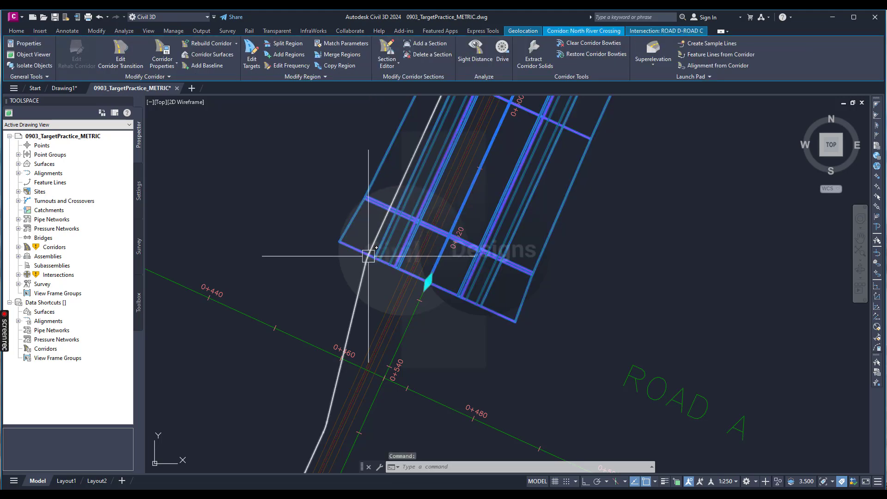
{"action": "left_click", "coordinate": [165, 48]}
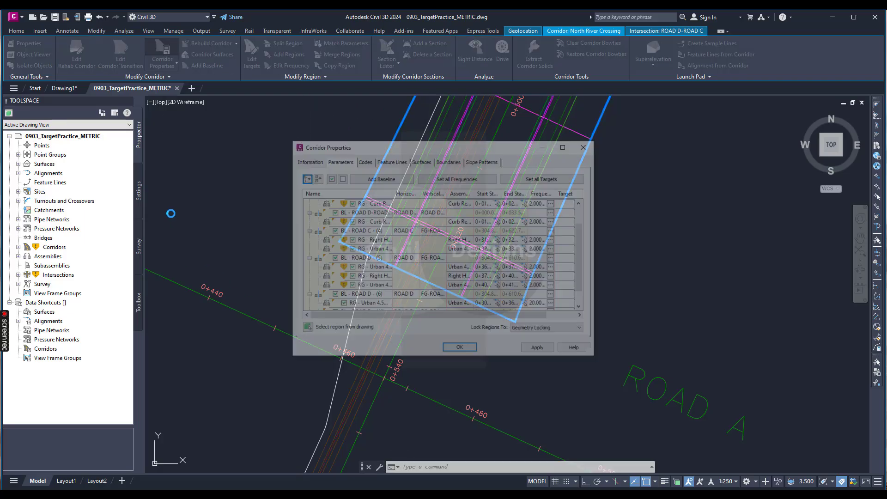
{"action": "left_click_drag", "start_coordinate": [215, 167], "coordinate": [192, 162]}
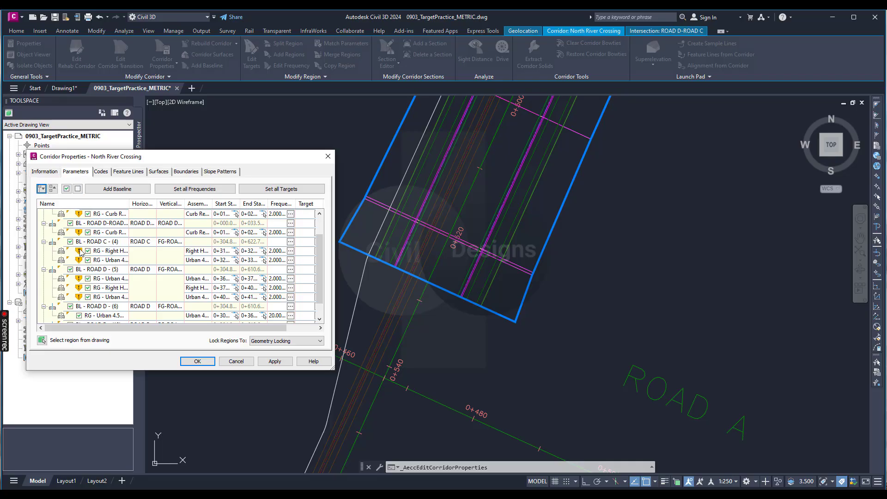
{"action": "scroll", "coordinate": [109, 317], "scroll_direction": "down", "scroll_amount": 1}
{"action": "left_click", "coordinate": [109, 316]}
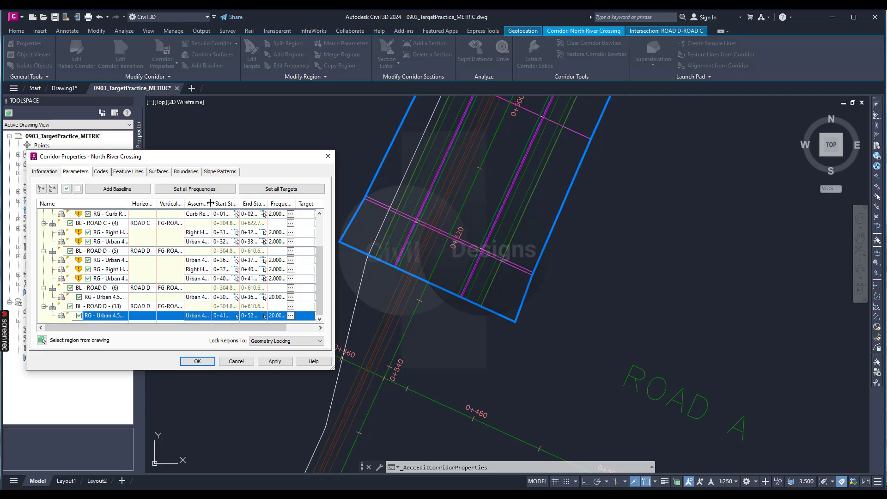
Step: Check the selected region for overridden stations and open its target mapping
{"action": "mouse_move", "coordinate": [211, 203]}
{"action": "left_mouse_down"}
{"action": "mouse_move", "coordinate": [238, 203]}
{"action": "mouse_move", "coordinate": [217, 204]}
{"action": "left_mouse_up"}
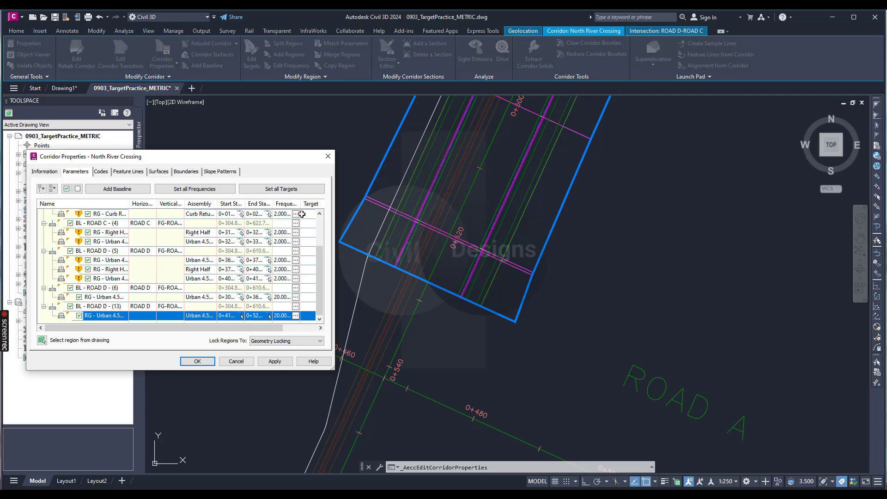
{"action": "left_click_drag", "start_coordinate": [276, 327], "coordinate": [313, 329]}
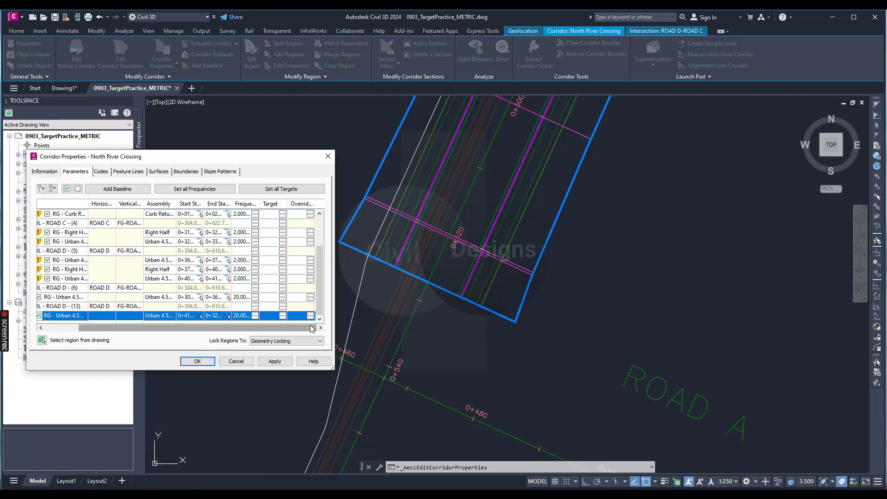
{"action": "left_click", "coordinate": [310, 315]}
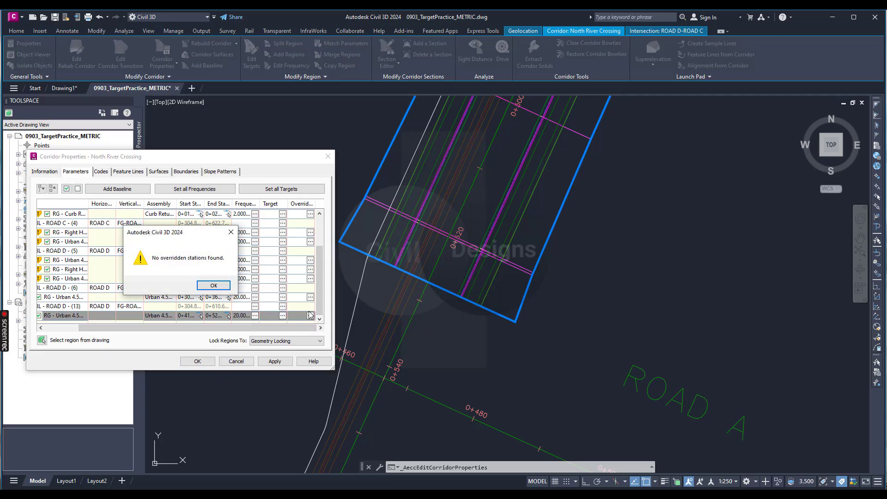
{"action": "left_click", "coordinate": [213, 285]}
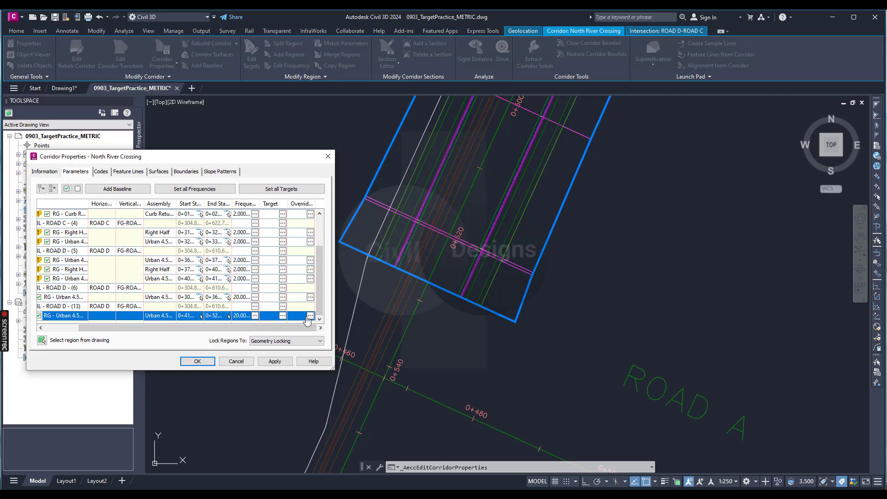
{"action": "left_click", "coordinate": [282, 316]}
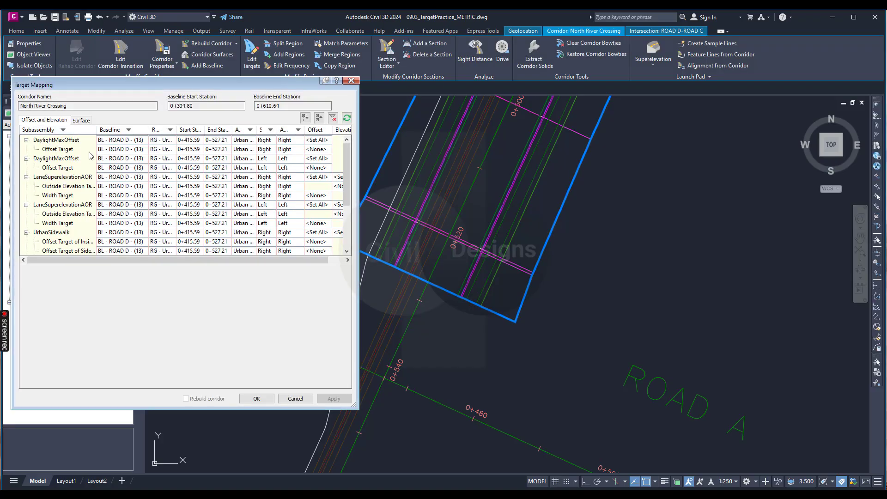
Step: Set the right-side LaneSuperelevationAOR's width target to the ROAD D-Right-4.500 (3) offset alignment, picked from the drawing
{"action": "mouse_move", "coordinate": [91, 156]}
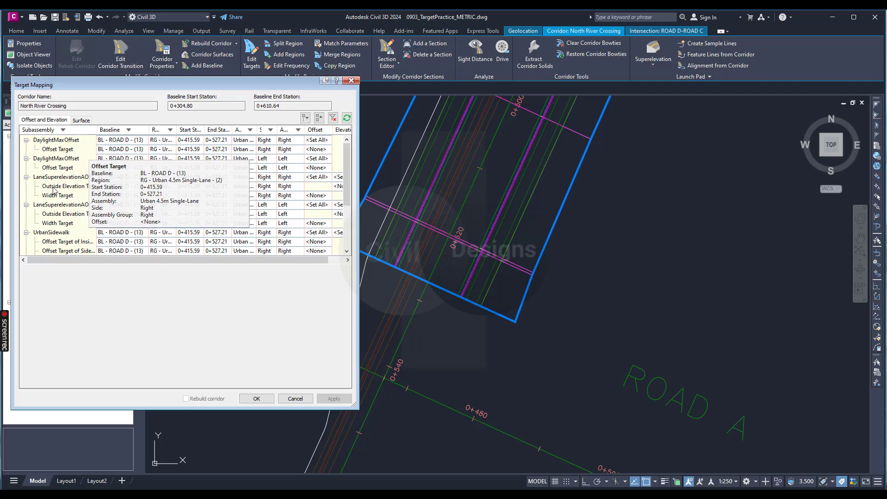
{"action": "left_click", "coordinate": [276, 178]}
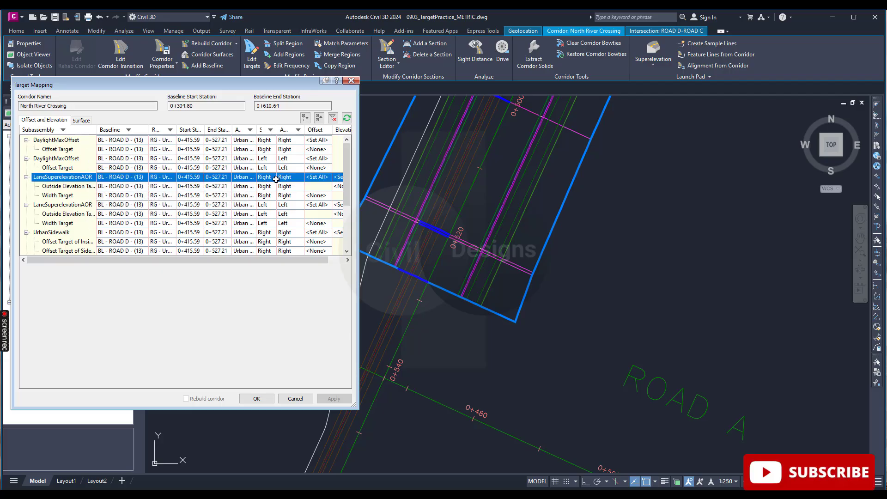
{"action": "left_click", "coordinate": [78, 207]}
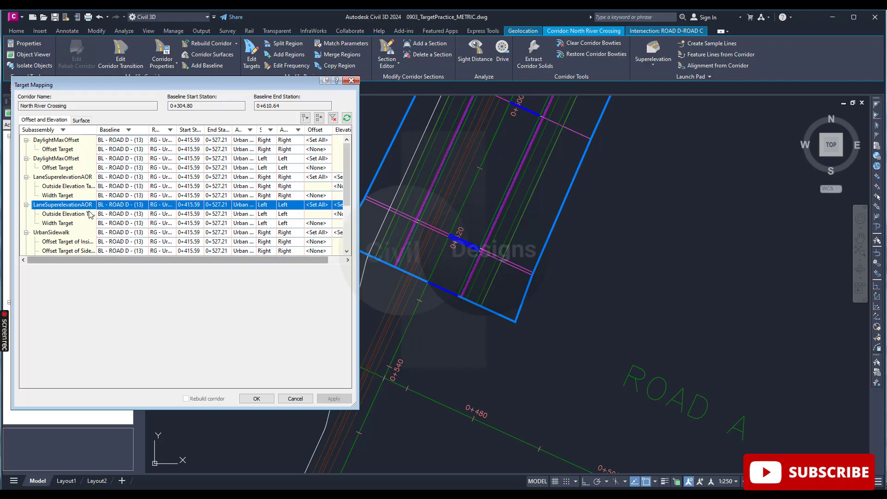
{"action": "left_click", "coordinate": [74, 179]}
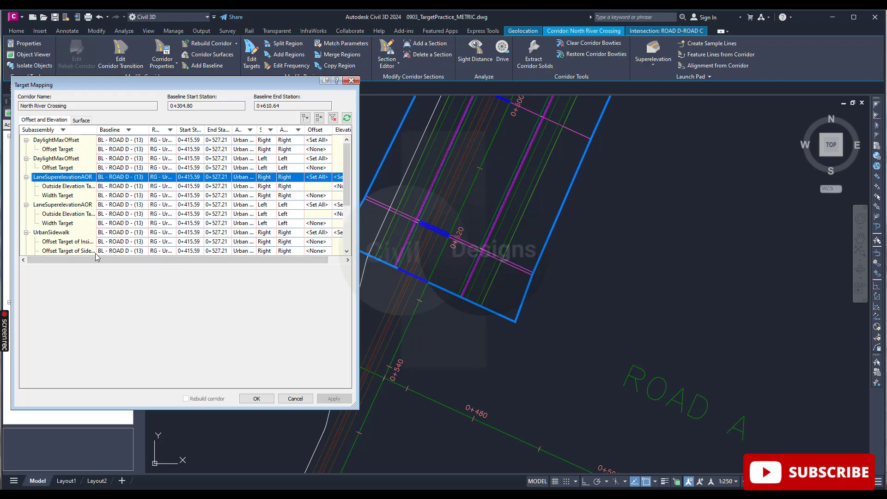
{"action": "mouse_move", "coordinate": [114, 262]}
{"action": "left_mouse_down"}
{"action": "mouse_move", "coordinate": [129, 264]}
{"action": "mouse_move", "coordinate": [113, 263]}
{"action": "left_mouse_up"}
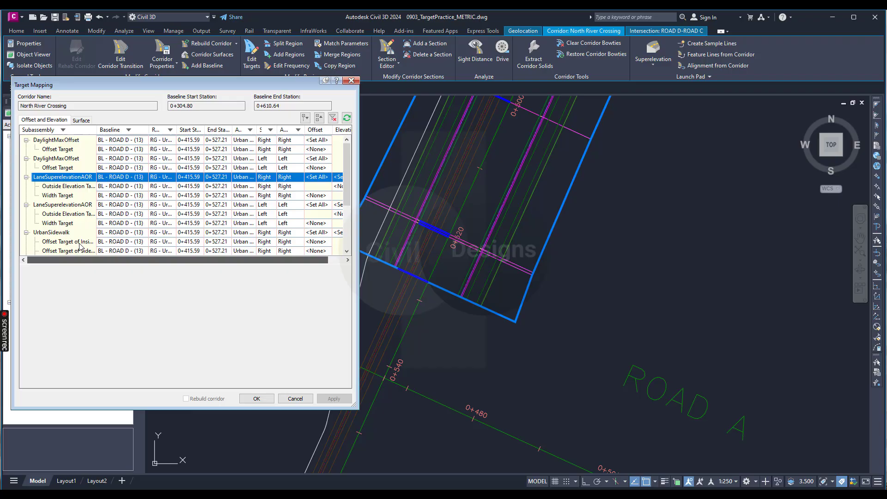
{"action": "left_click", "coordinate": [63, 198]}
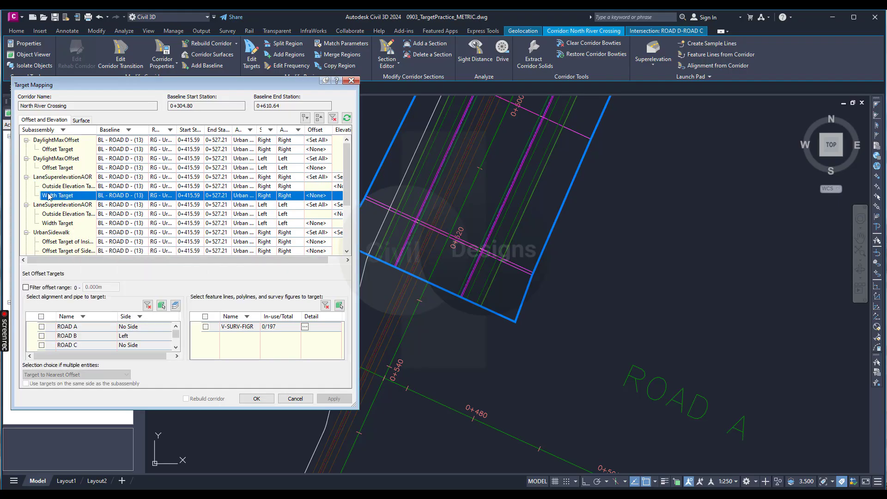
{"action": "left_click_drag", "start_coordinate": [189, 261], "coordinate": [206, 274]}
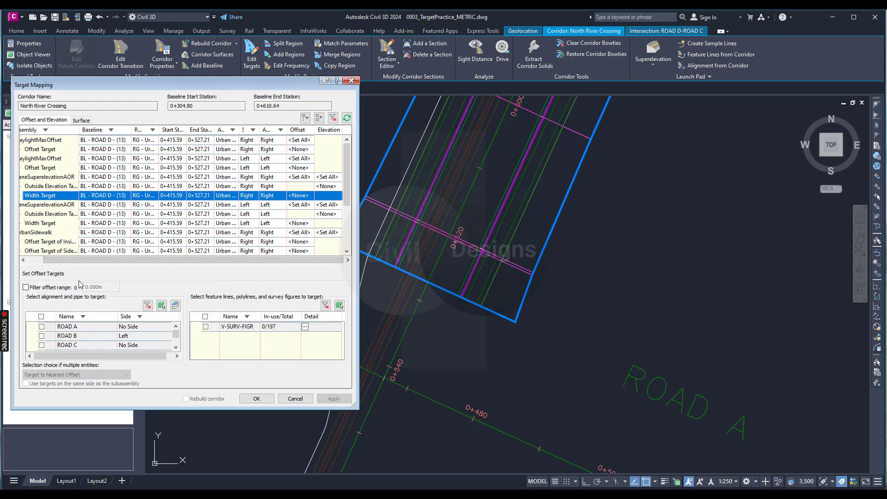
{"action": "left_click", "coordinate": [162, 306]}
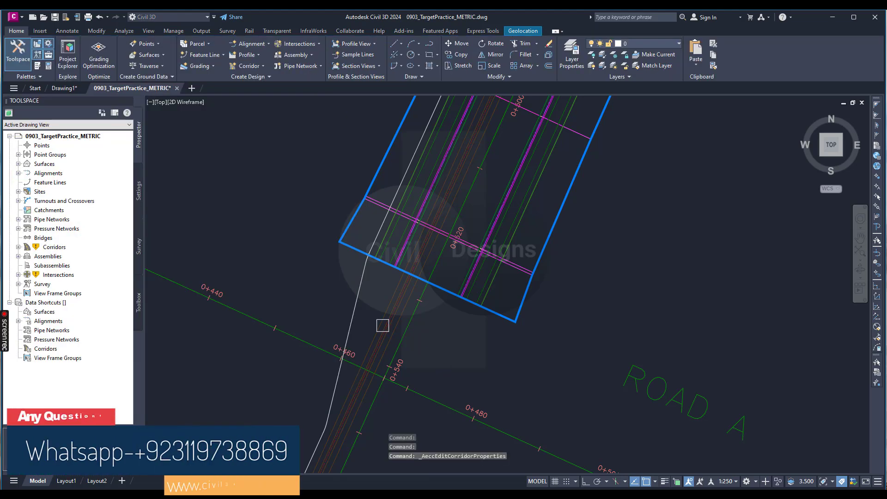
{"action": "left_click", "coordinate": [357, 301]}
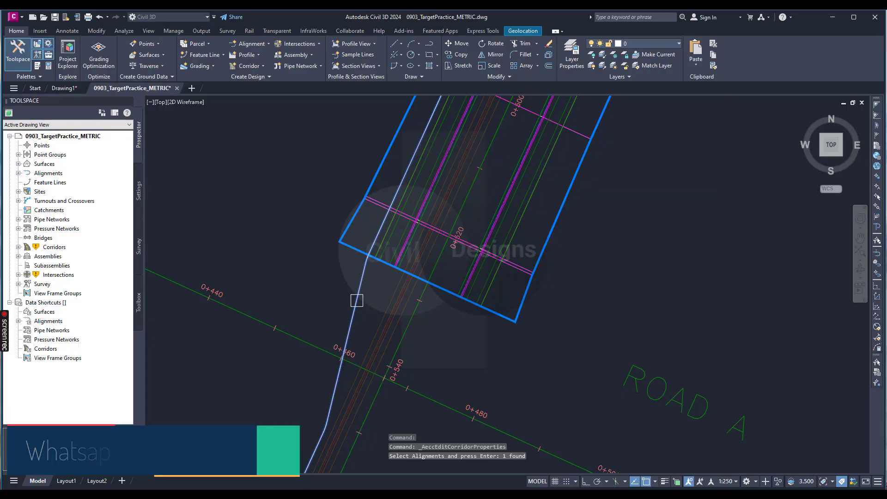
{"action": "key", "text": "Return"}
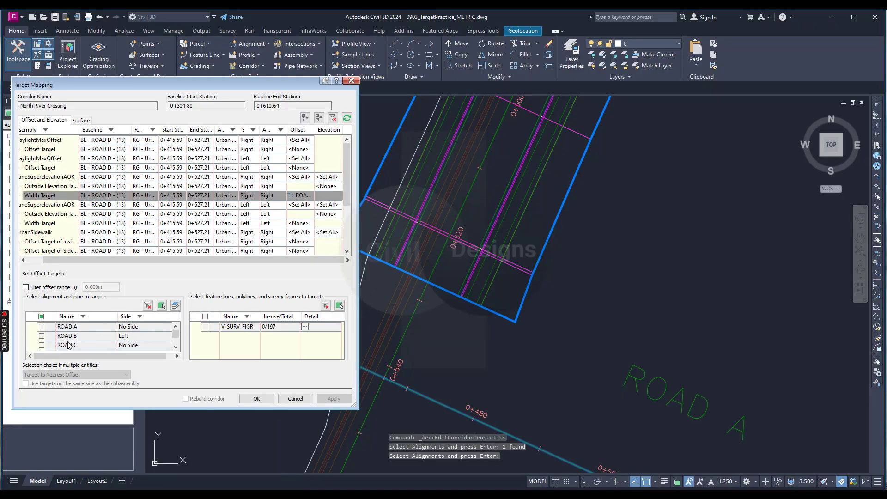
{"action": "scroll", "coordinate": [69, 346], "scroll_direction": "down", "scroll_amount": 3}
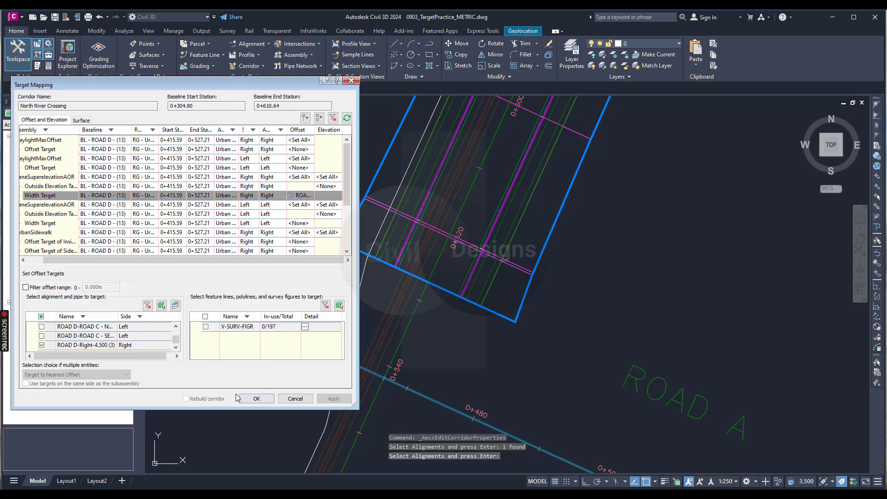
Step: Accept the target mapping and corridor properties, and rebuild the North River Crossing corridor
{"action": "left_click", "coordinate": [257, 398]}
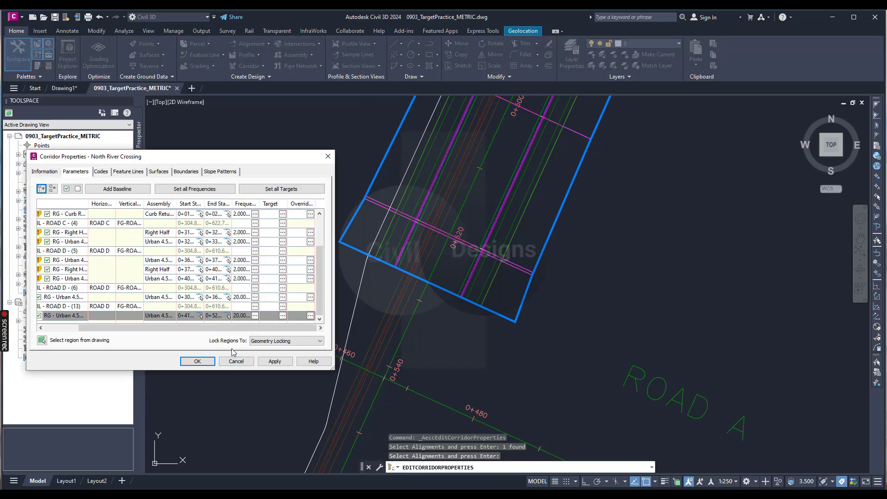
{"action": "left_click", "coordinate": [206, 362]}
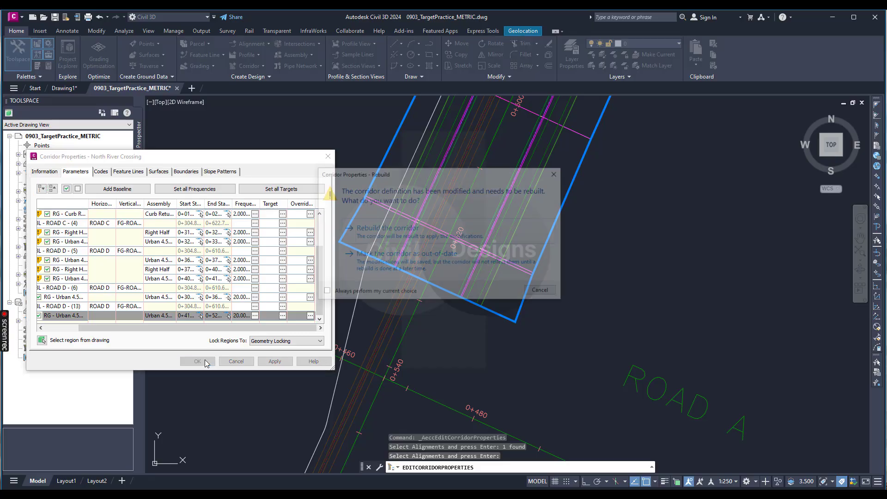
{"action": "left_click", "coordinate": [419, 235]}
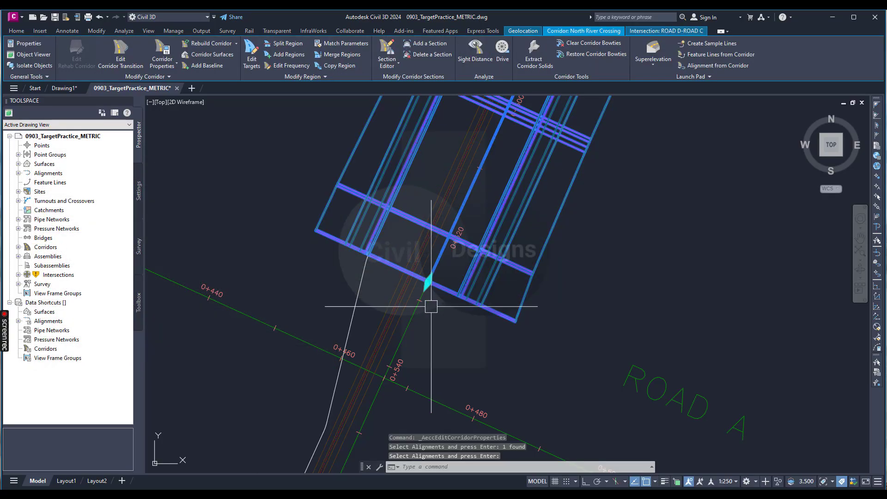
Step: Deselect the corridor and examine how its right lane follows the widened offset alignment along ROAD D near ROAD A
{"action": "scroll", "coordinate": [432, 306], "scroll_direction": "down", "scroll_amount": 3}
{"action": "key", "text": "Escape"}
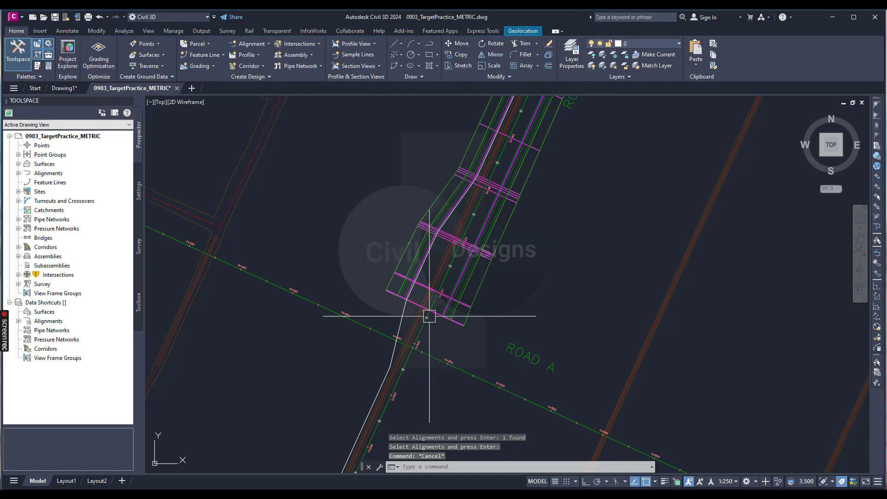
{"action": "scroll", "coordinate": [454, 230], "scroll_direction": "up", "scroll_amount": 2}
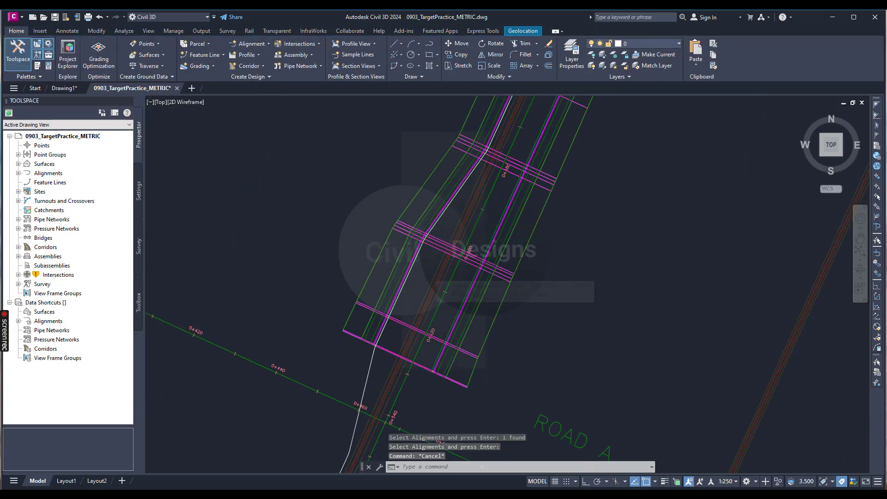
{"action": "scroll", "coordinate": [427, 270], "scroll_direction": "down", "scroll_amount": 2}
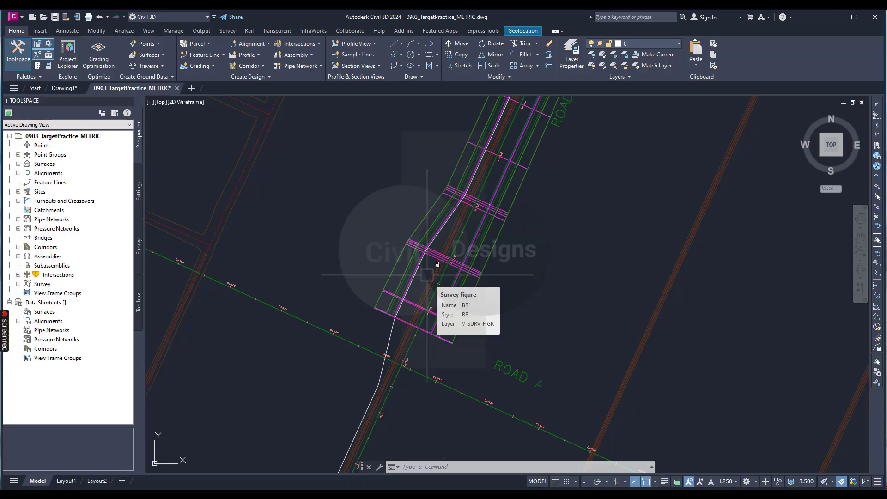
{"action": "scroll", "coordinate": [427, 275], "scroll_direction": "up", "scroll_amount": 2}
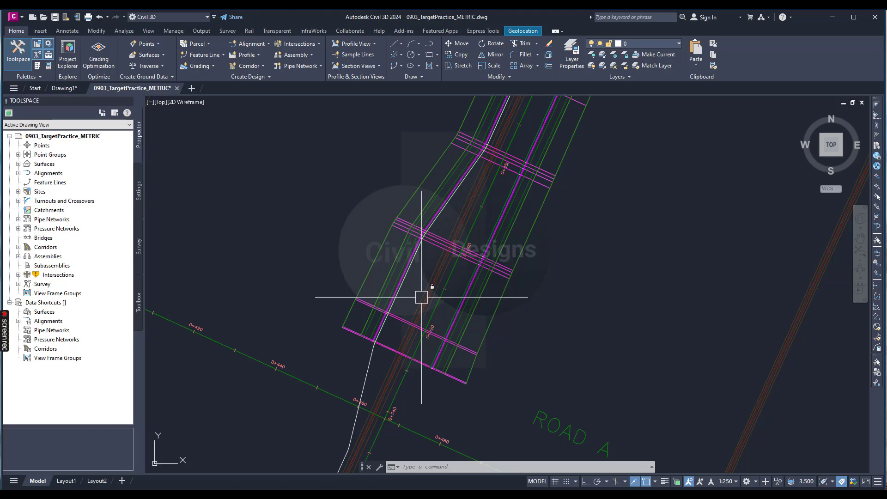
{"action": "scroll", "coordinate": [377, 377], "scroll_direction": "up", "scroll_amount": 2}
{"action": "scroll", "coordinate": [376, 377], "scroll_direction": "down", "scroll_amount": 2}
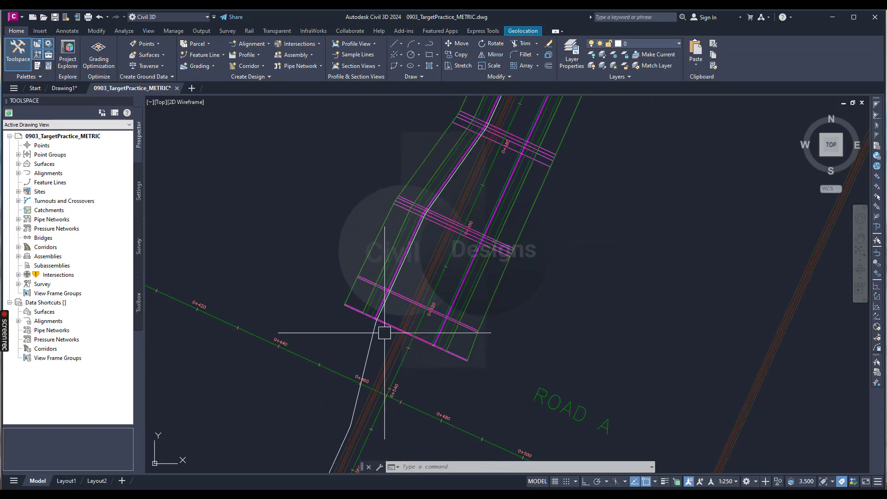